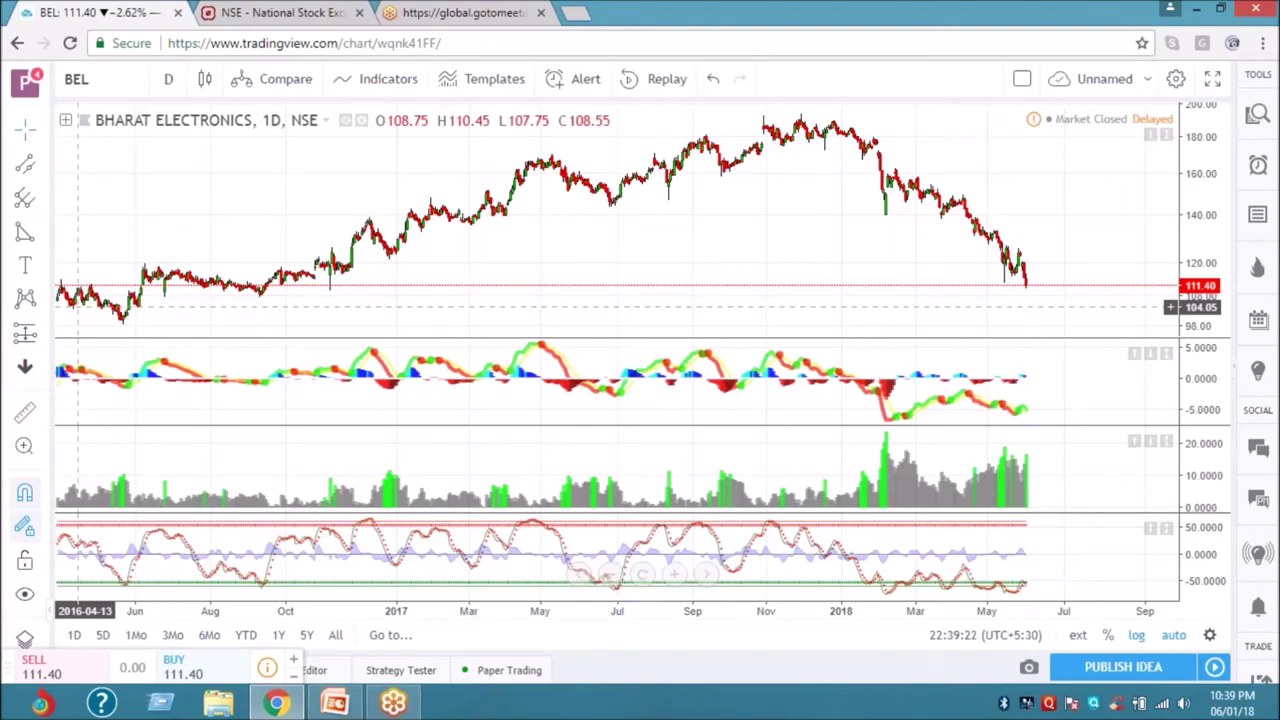
# Open the symbol search from the BEL chart and clear the query to list default symbols.
pyautogui.click(111, 87)
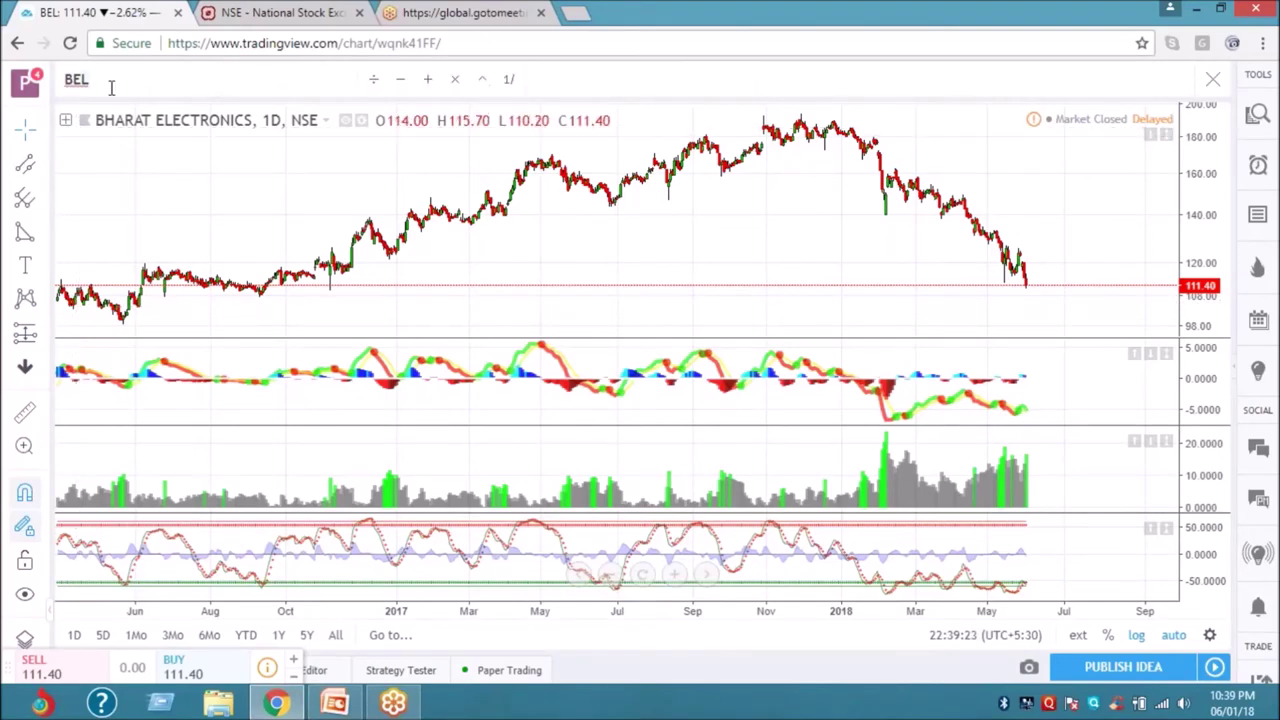
pyautogui.write('REC')
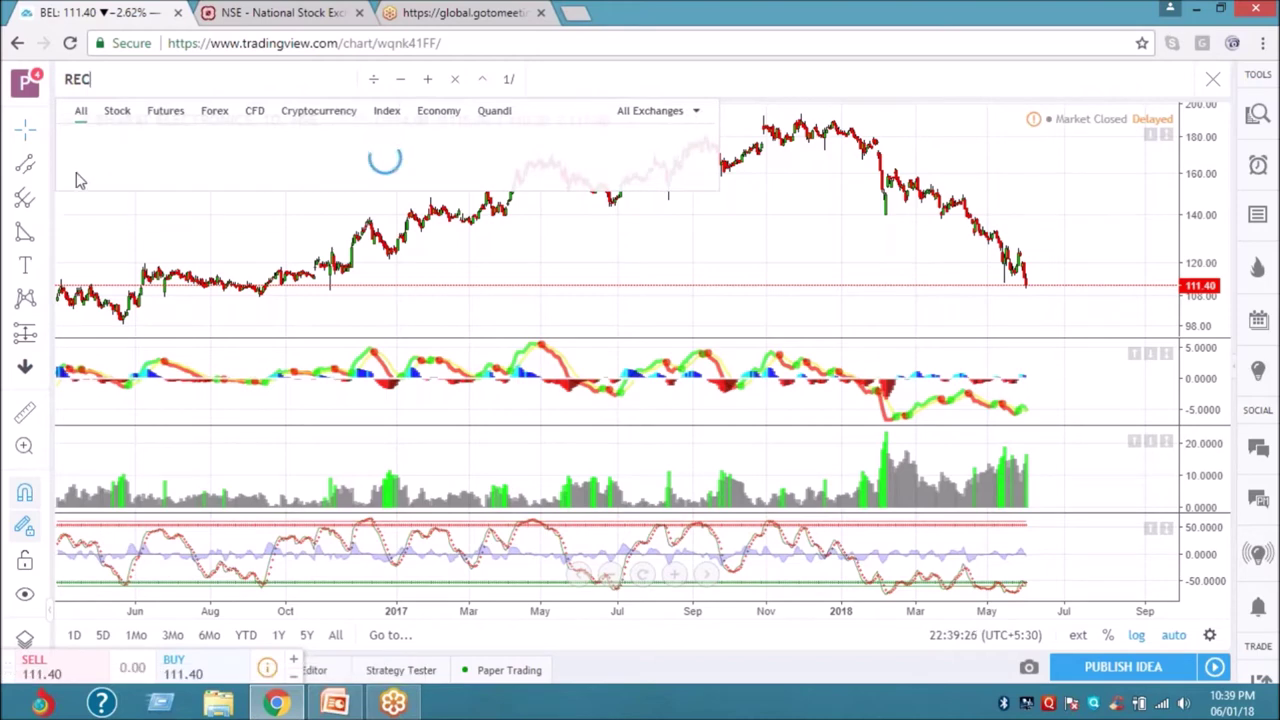
pyautogui.press('BackSpace')
pyautogui.press('BackSpace')
pyautogui.press('BackSpace')
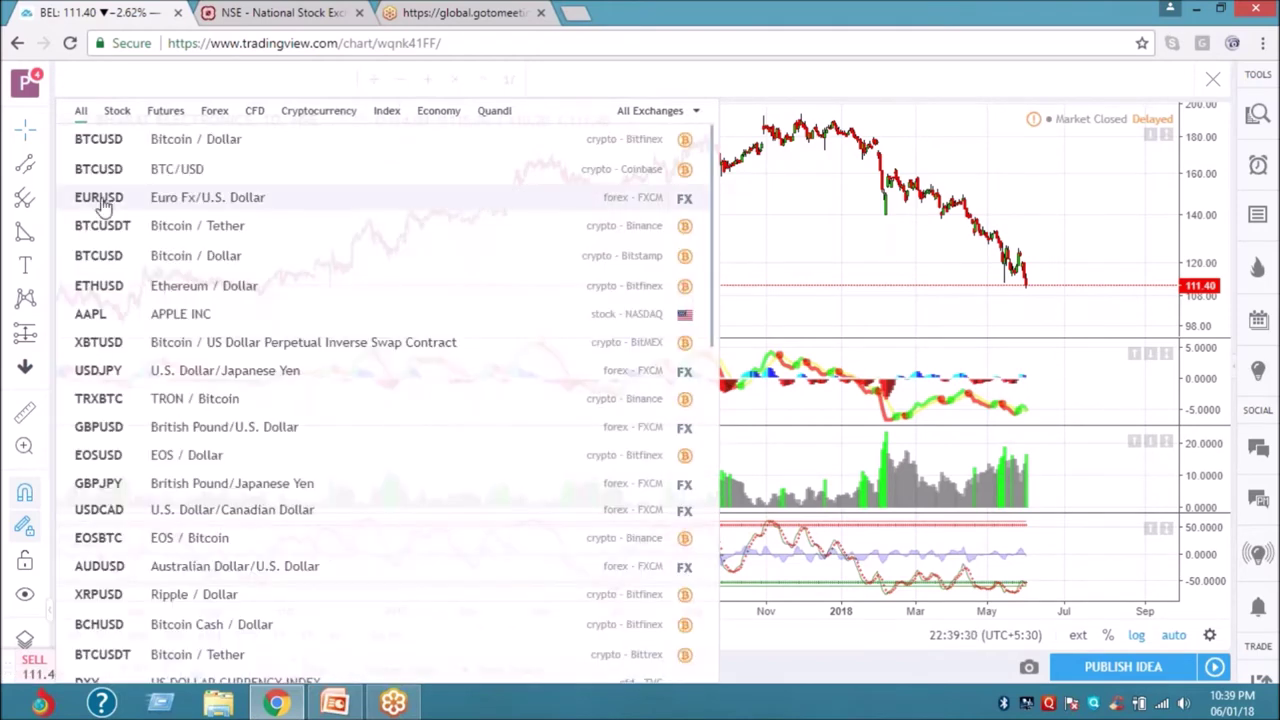